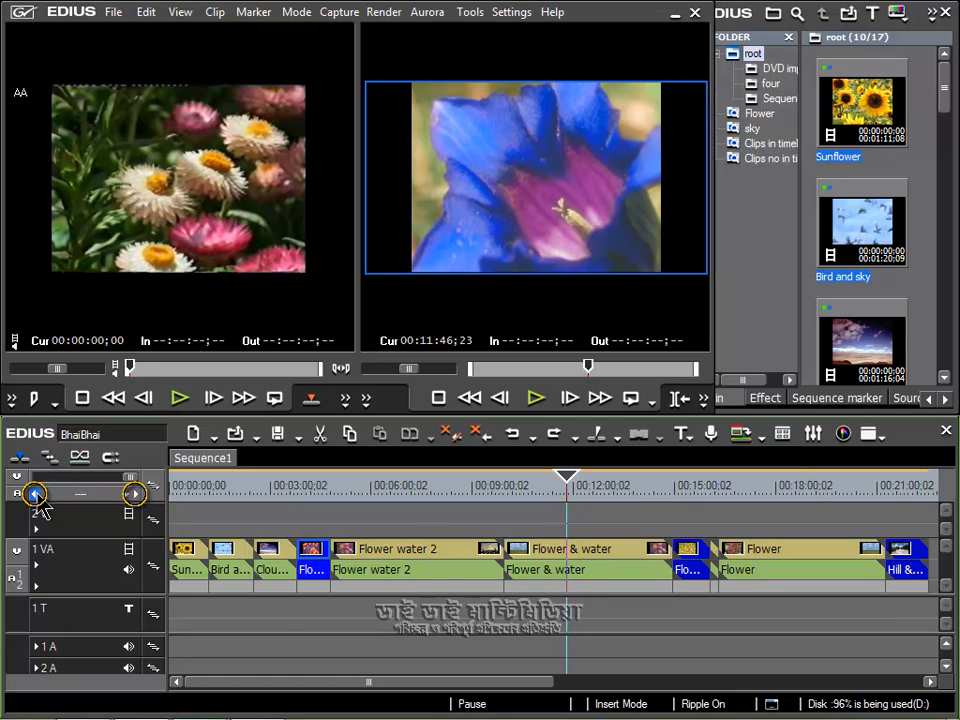
Zoom the timeline out one level at a time until its scale is 5 Minutes.
{"action": "left_click", "coordinate": [134, 493]}
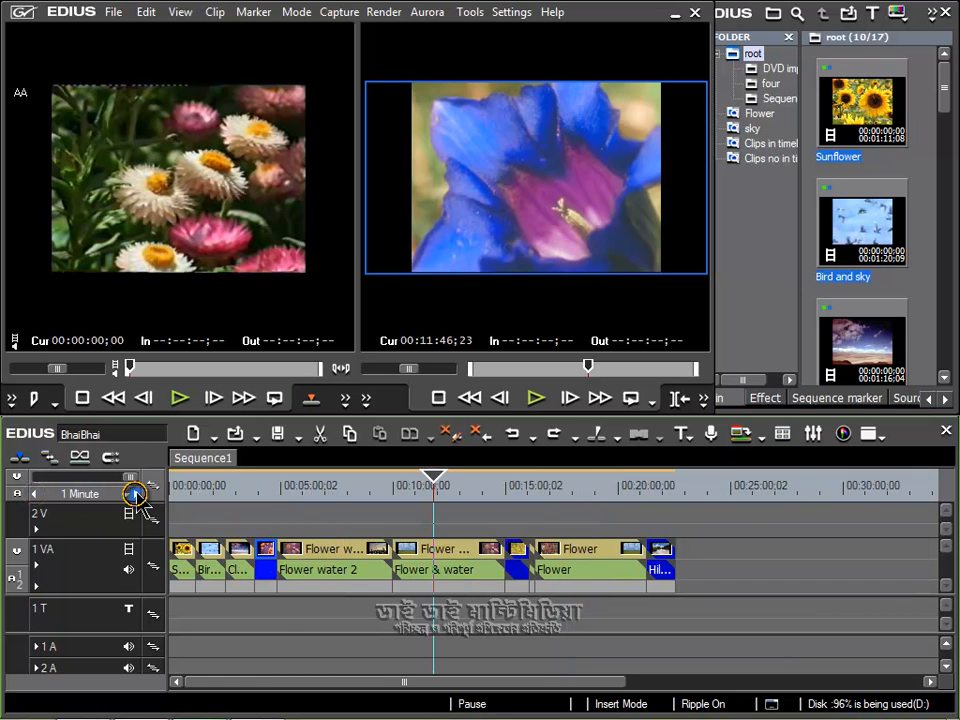
{"action": "left_click", "coordinate": [134, 493]}
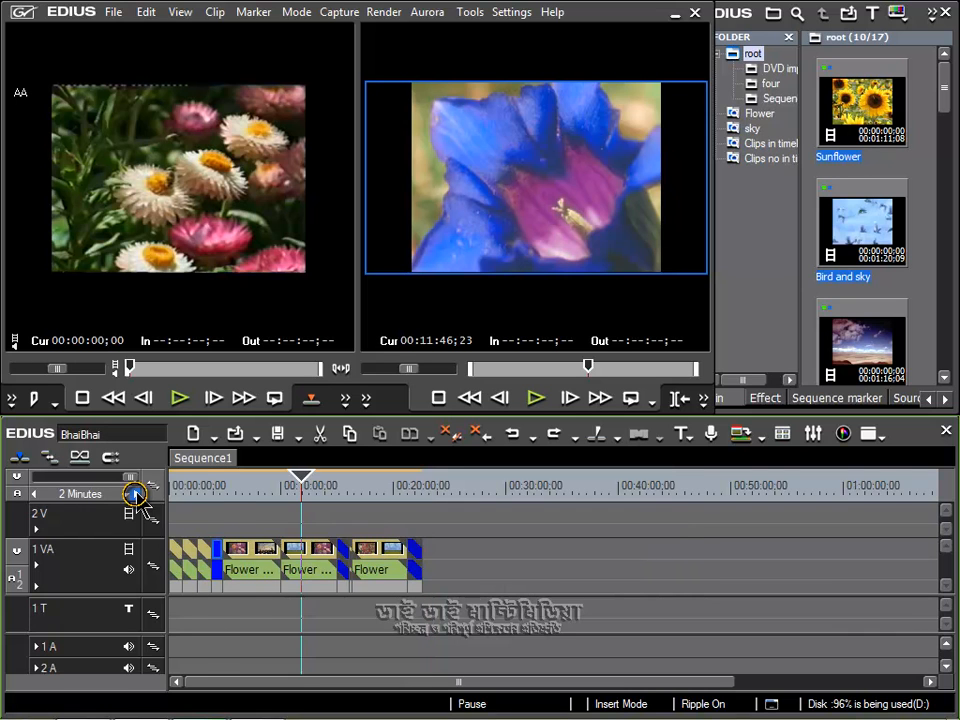
{"action": "left_click", "coordinate": [134, 493]}
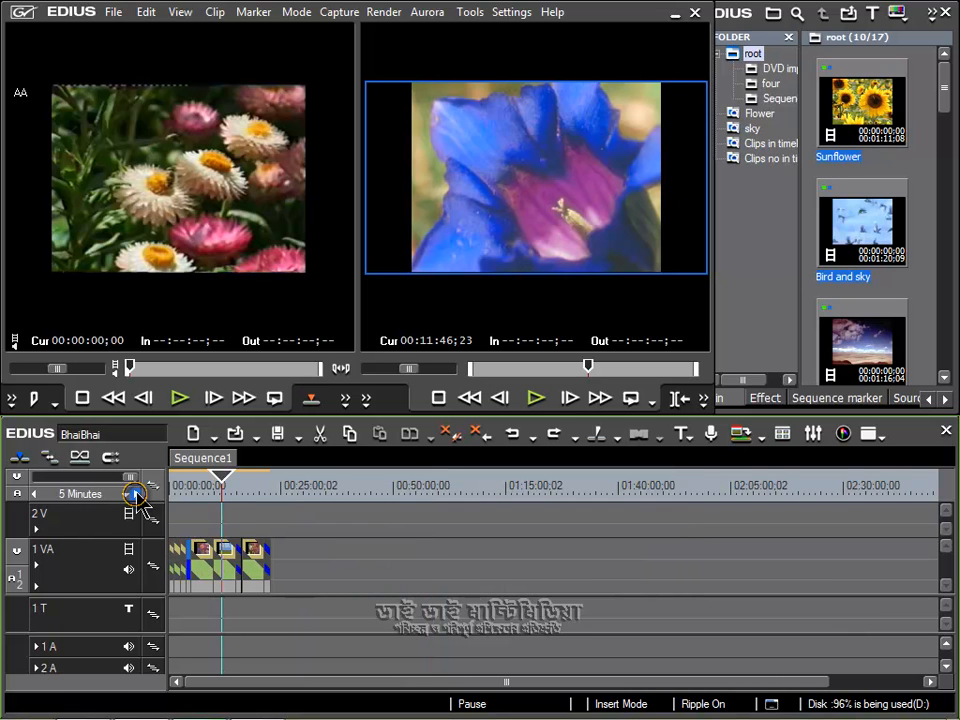
Zoom the timeline in stepwise to the 15 Seconds scale and bring the Flower & Scenary clip into view.
{"action": "left_click", "coordinate": [35, 493]}
{"action": "left_click", "coordinate": [35, 493]}
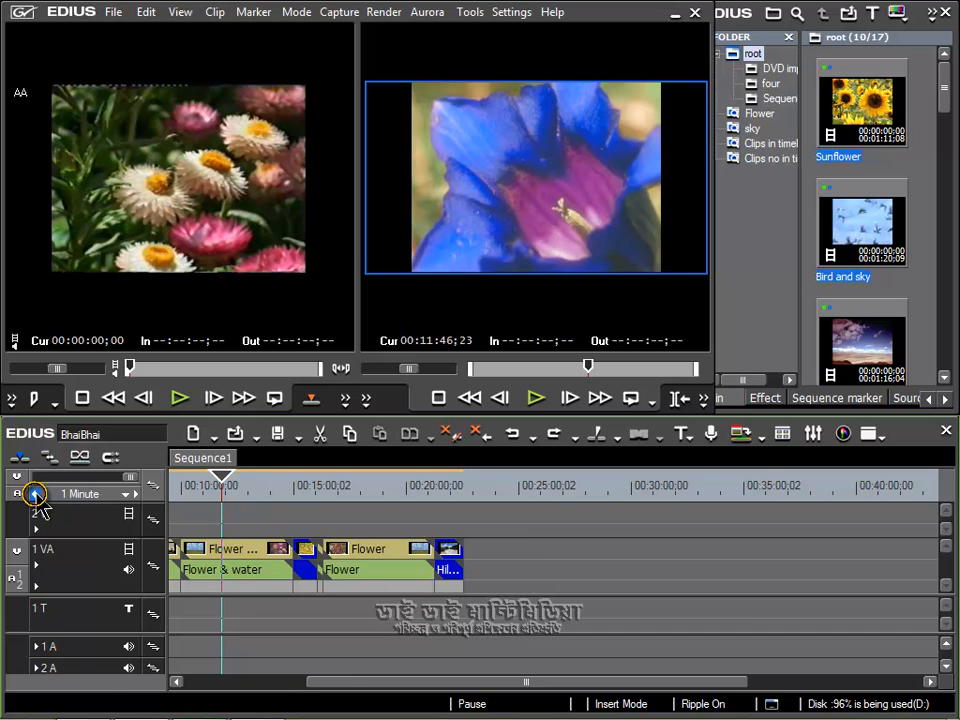
{"action": "left_click", "coordinate": [35, 493]}
{"action": "left_click", "coordinate": [35, 493]}
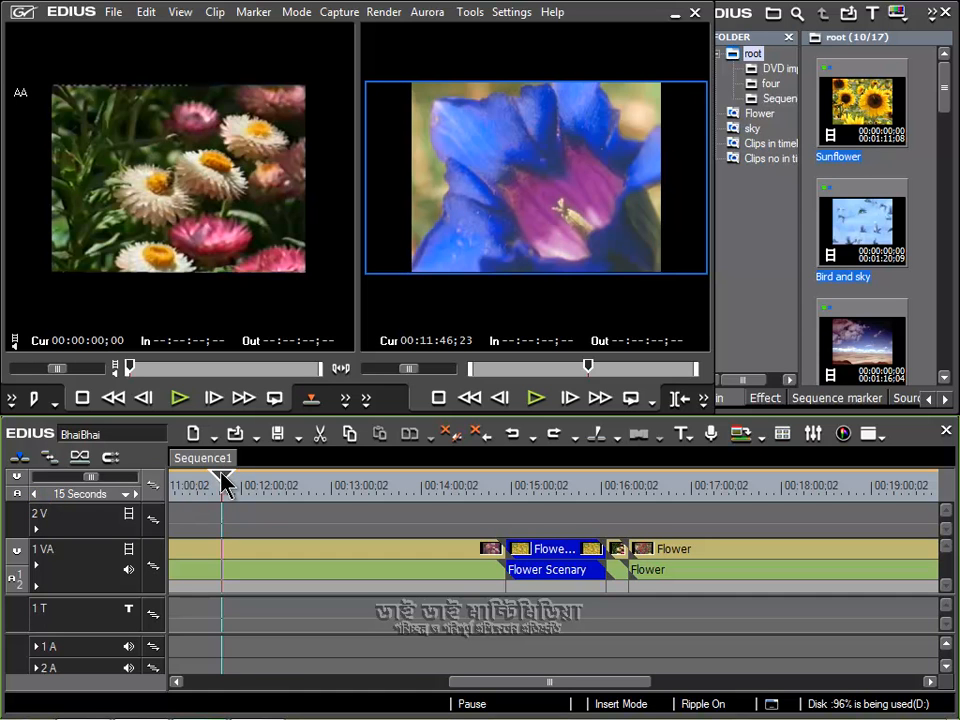
{"action": "left_click_drag", "start_coordinate": [510, 684], "coordinate": [301, 686]}
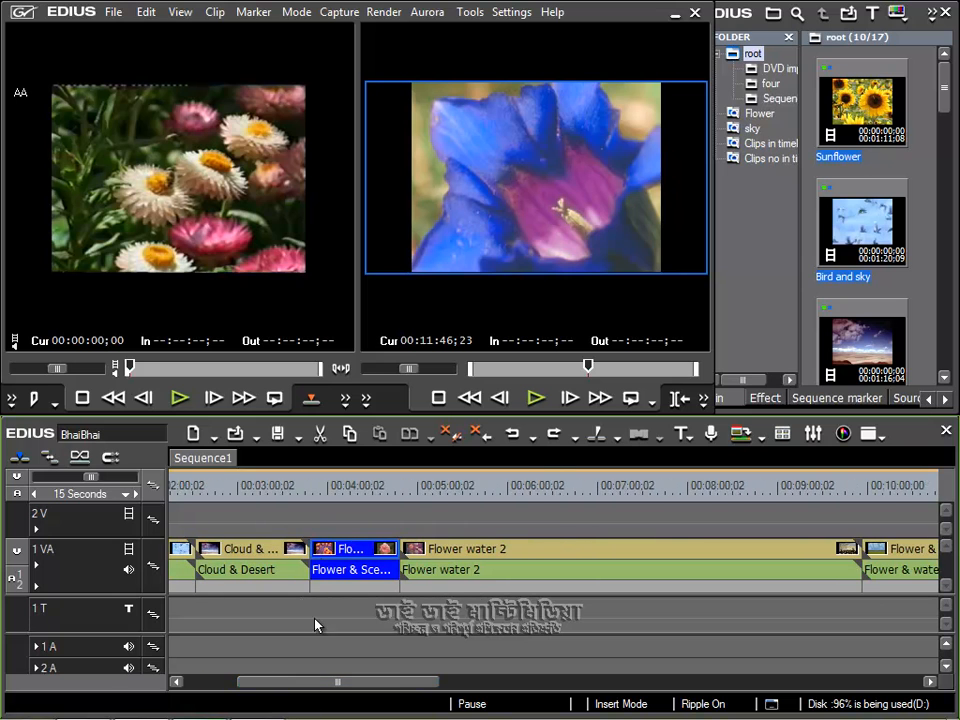
Place the playhead on the Flower & Scenary clip at 30 Seconds scale, and zoom in on it to the 5 Seconds scale.
{"action": "left_click", "coordinate": [135, 494]}
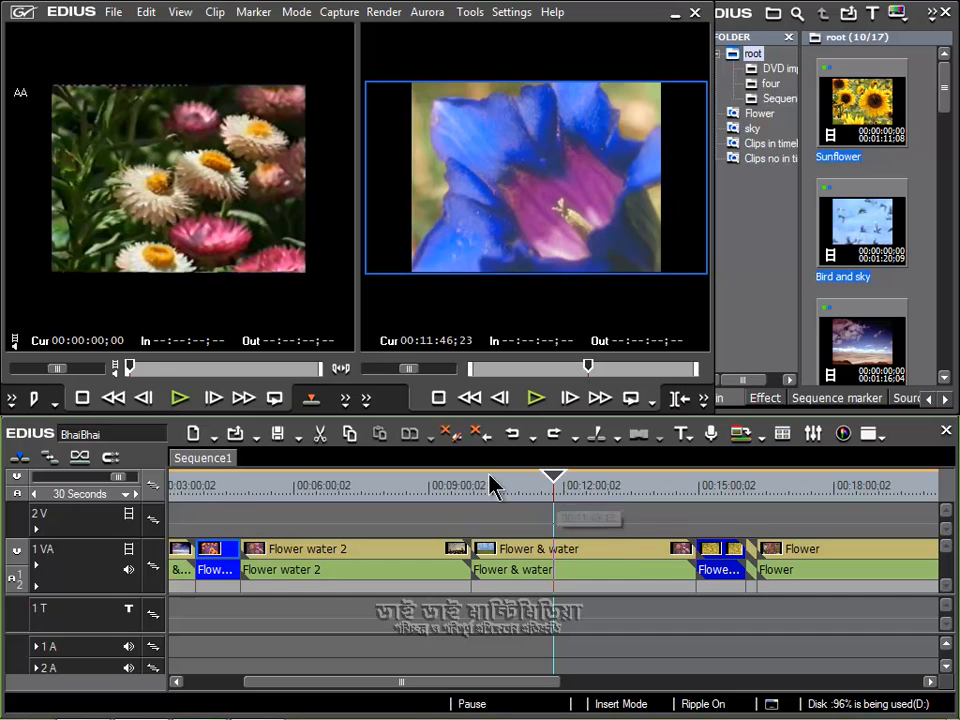
{"action": "left_click", "coordinate": [212, 487]}
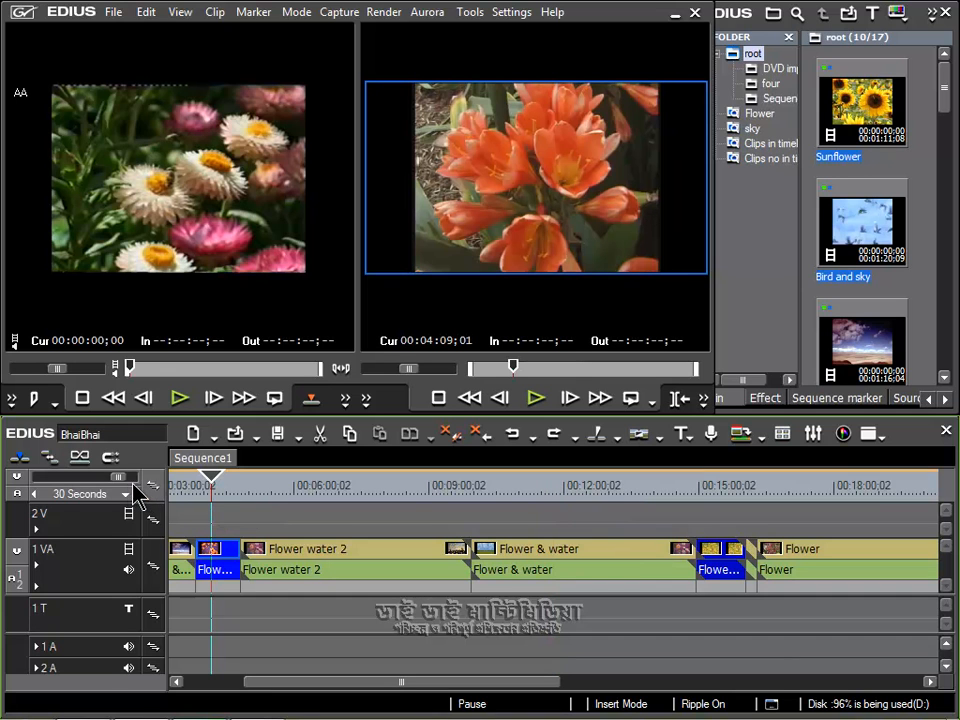
{"action": "left_click", "coordinate": [34, 494]}
{"action": "left_click", "coordinate": [35, 494]}
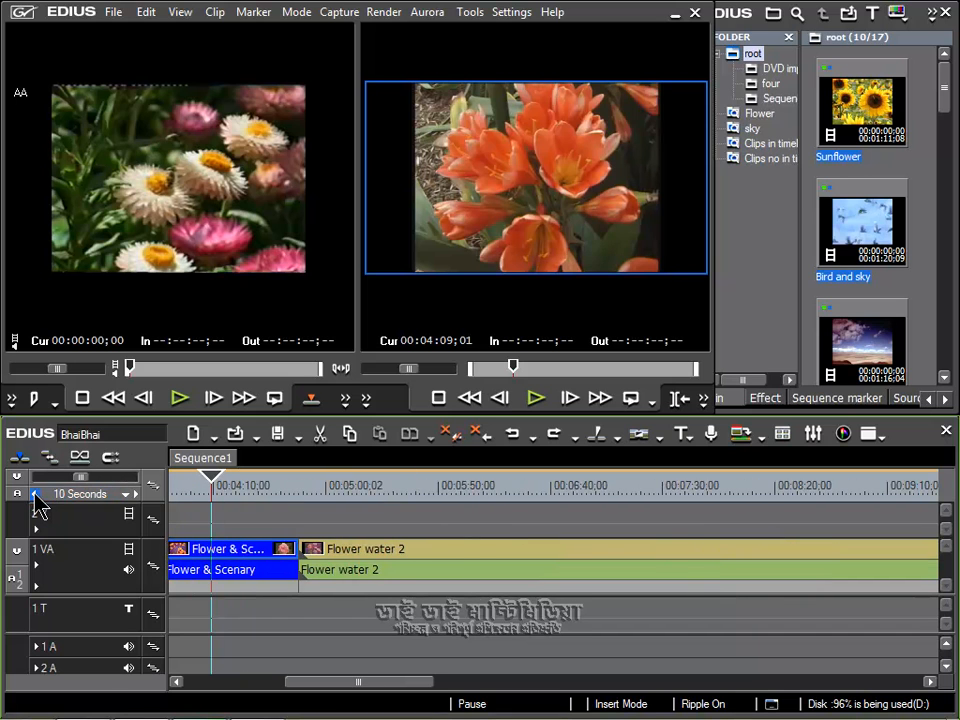
{"action": "left_click", "coordinate": [35, 494]}
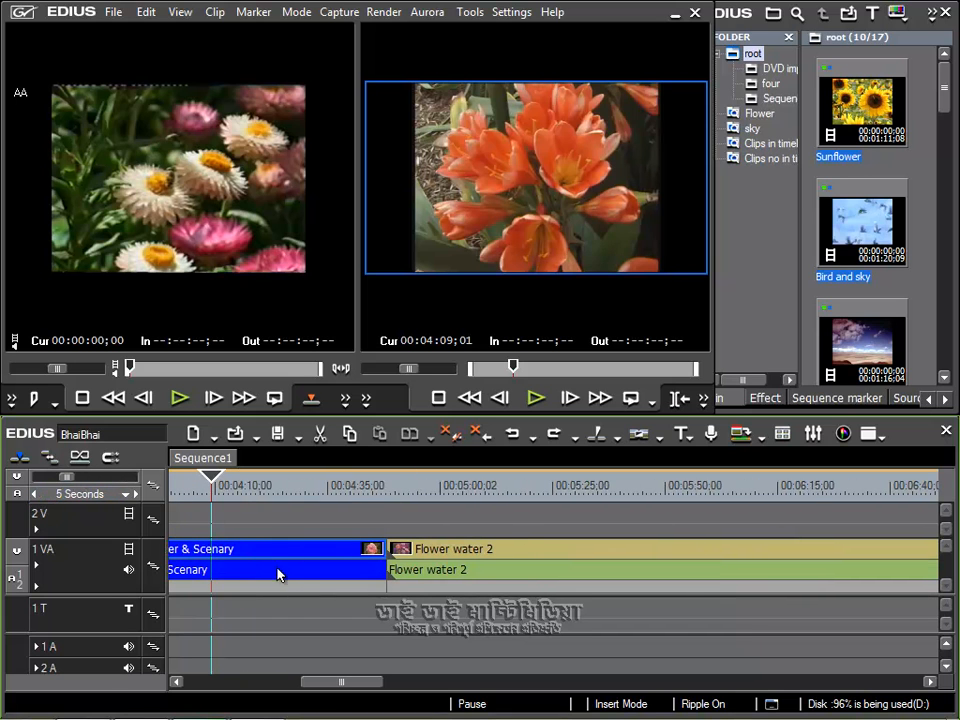
{"action": "left_click_drag", "start_coordinate": [330, 682], "coordinate": [309, 690]}
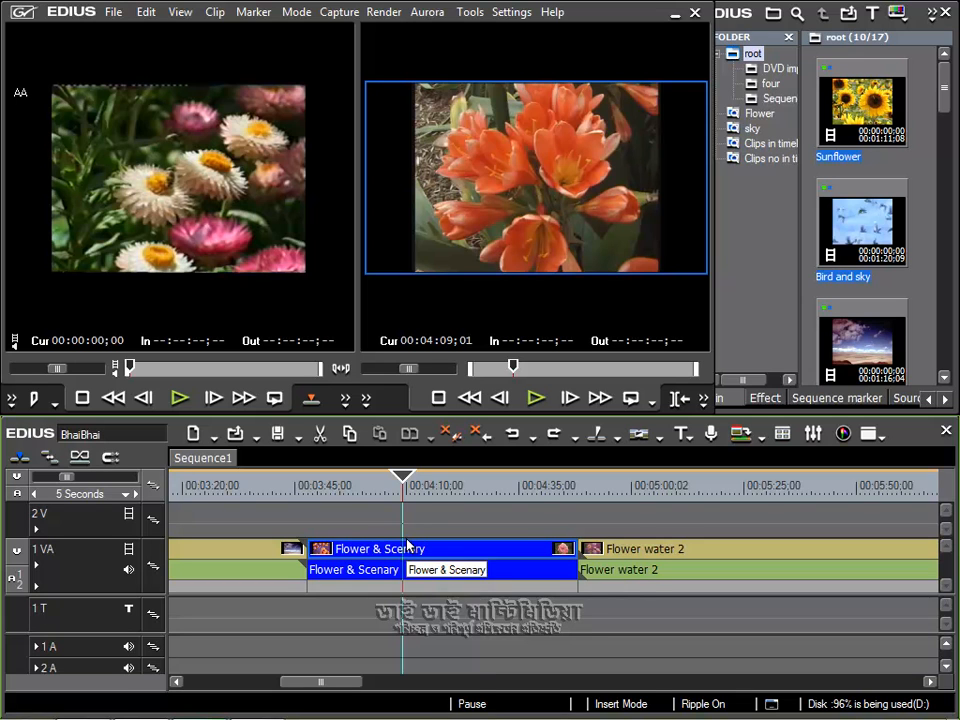
Zoom the timeline out to the 30 Seconds scale and back in to 10 Seconds around the Flower & Scenary clip.
{"action": "left_click", "coordinate": [136, 494]}
{"action": "left_click", "coordinate": [136, 494]}
{"action": "left_click", "coordinate": [136, 494]}
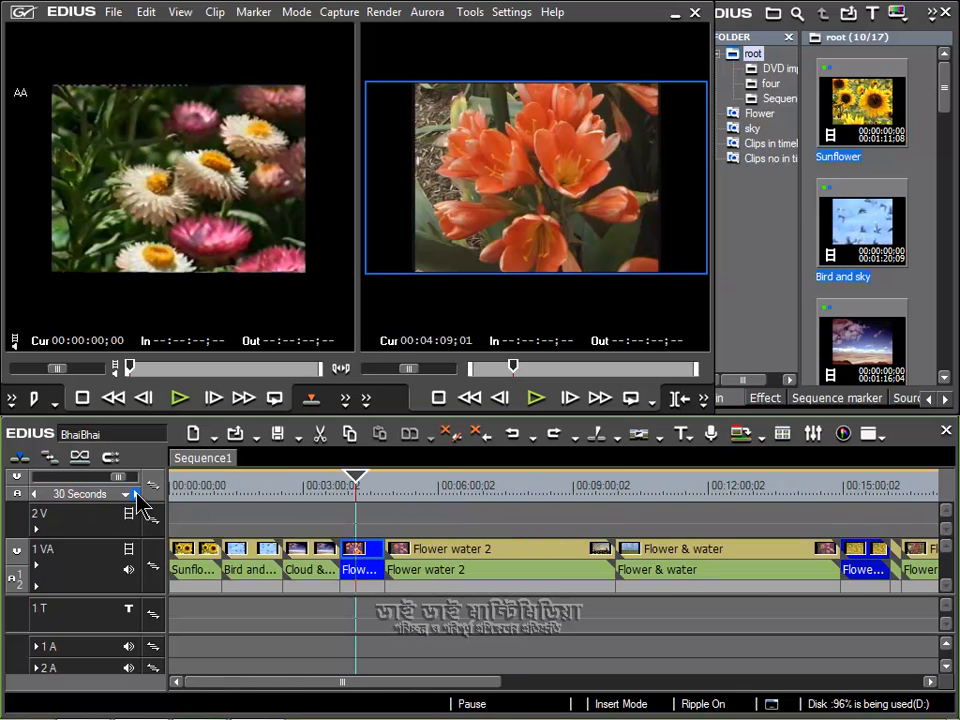
{"action": "left_click", "coordinate": [35, 494]}
{"action": "left_click", "coordinate": [35, 494]}
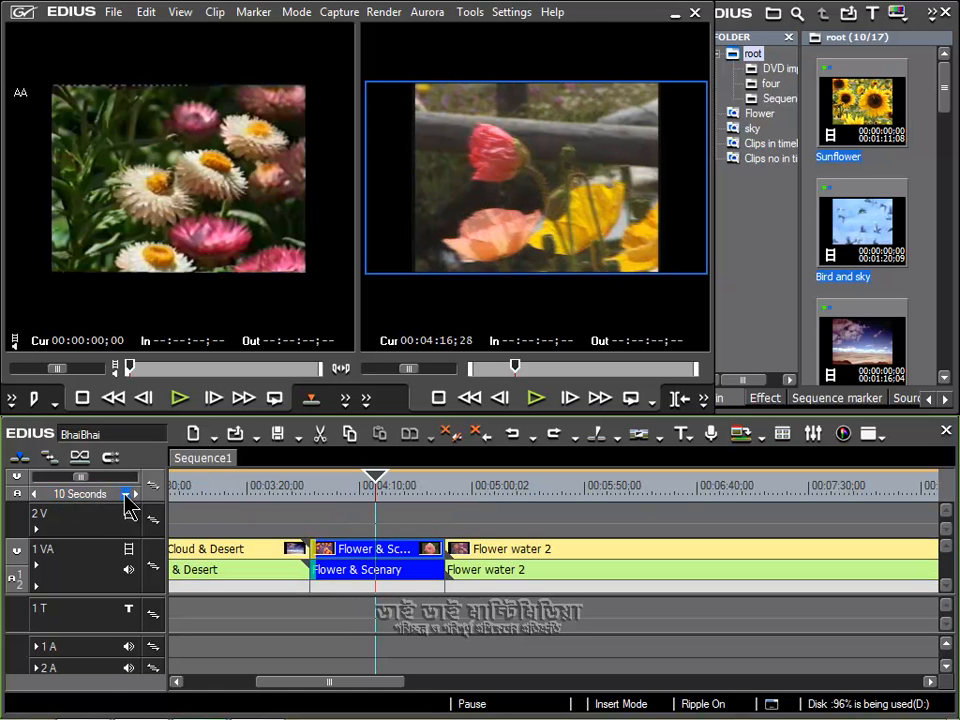
Set the timeline scale to the 30 Seconds preset, and switch it to Fit to show the whole sequence.
{"action": "left_click", "coordinate": [126, 494]}
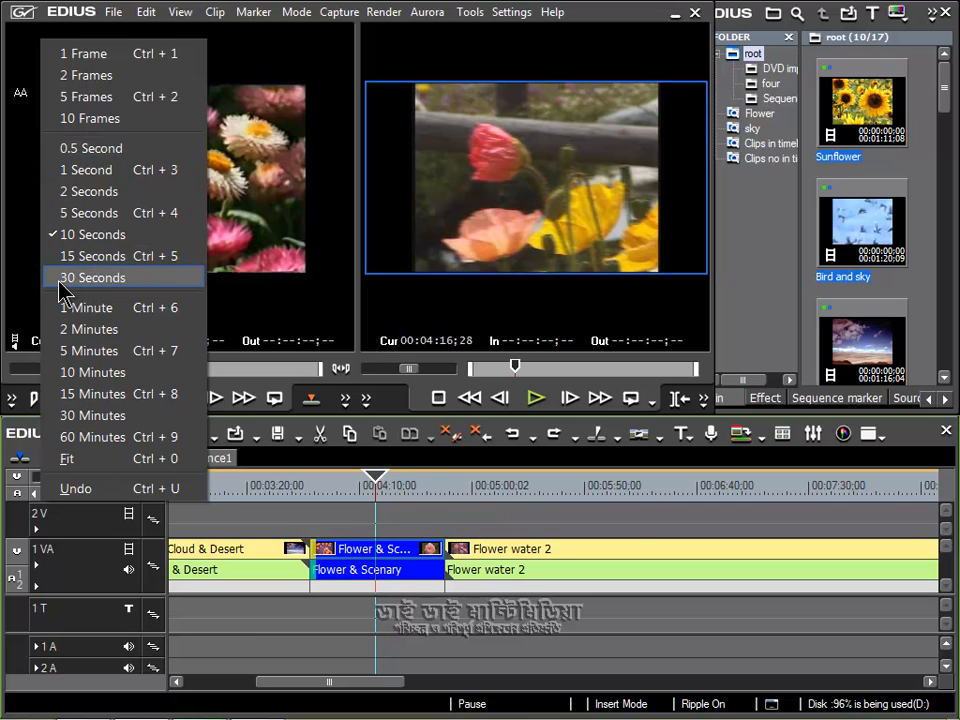
{"action": "left_click", "coordinate": [108, 278]}
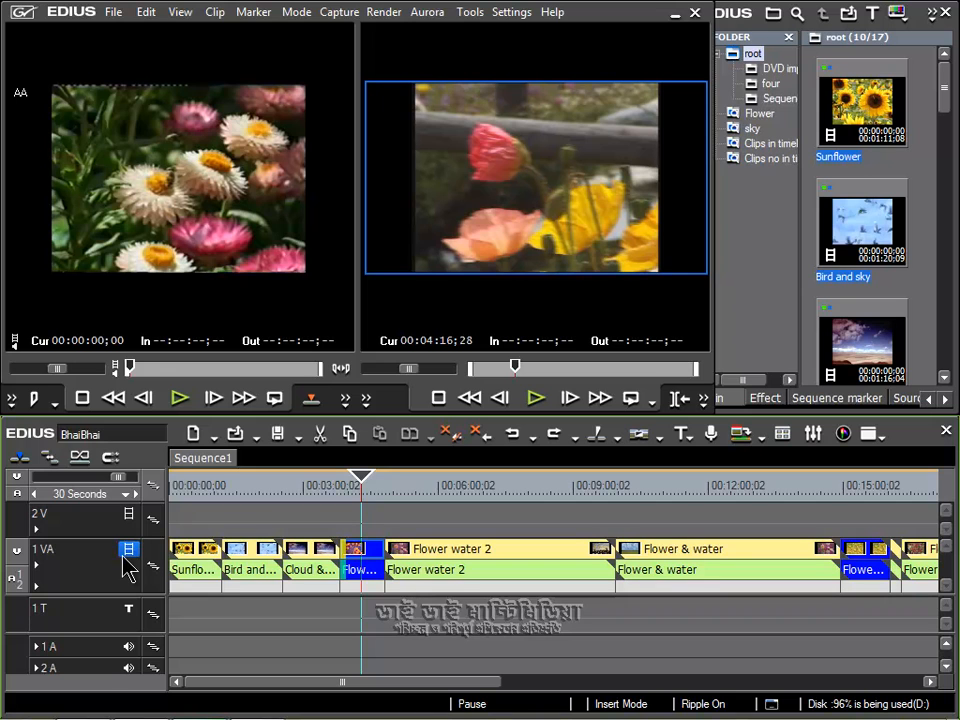
{"action": "left_click", "coordinate": [81, 494]}
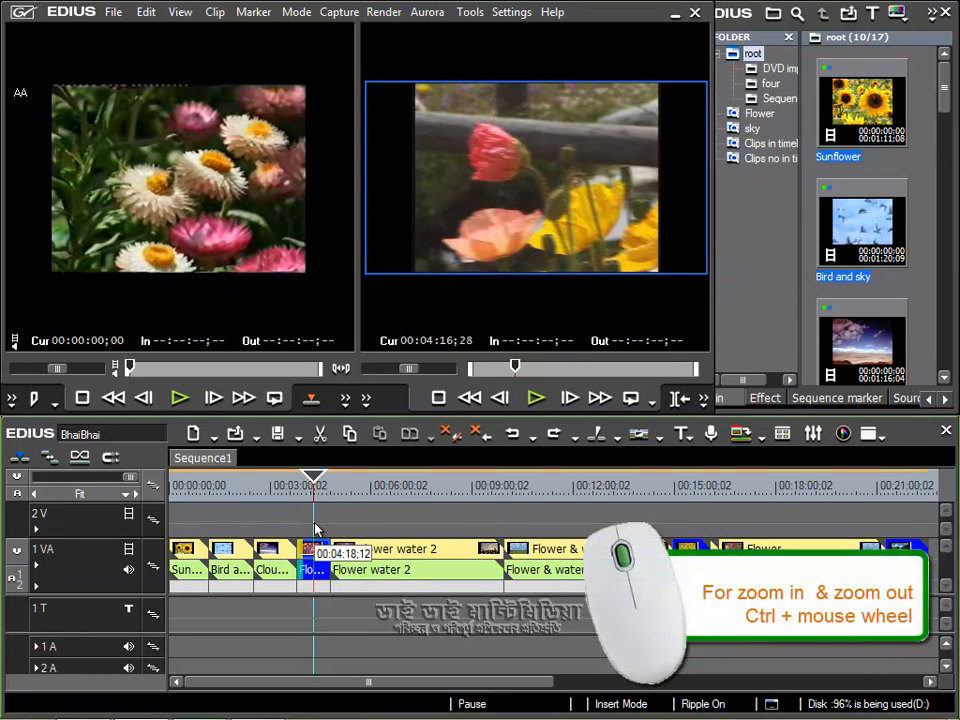
Zoom the timeline continuously out to the 10 Minutes scale and back in to 10 Seconds.
{"action": "scroll", "coordinate": [315, 528], "scroll_direction": "down", "scroll_amount": 1}
{"action": "scroll", "coordinate": [315, 528], "scroll_direction": "down", "scroll_amount": 4}
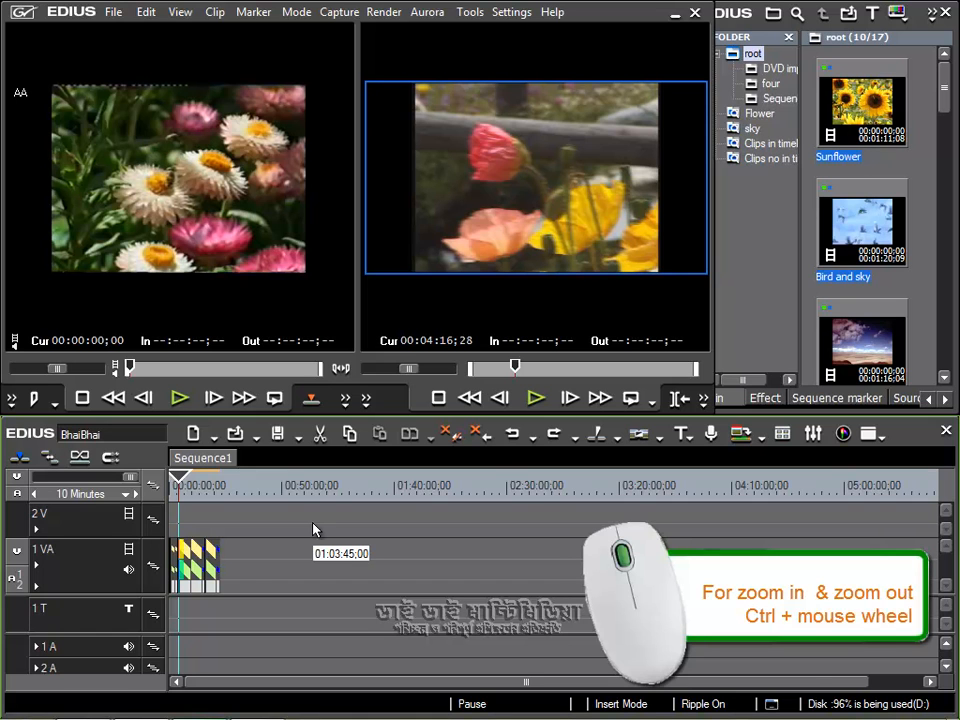
{"action": "scroll", "coordinate": [315, 528], "scroll_direction": "up", "scroll_amount": 5}
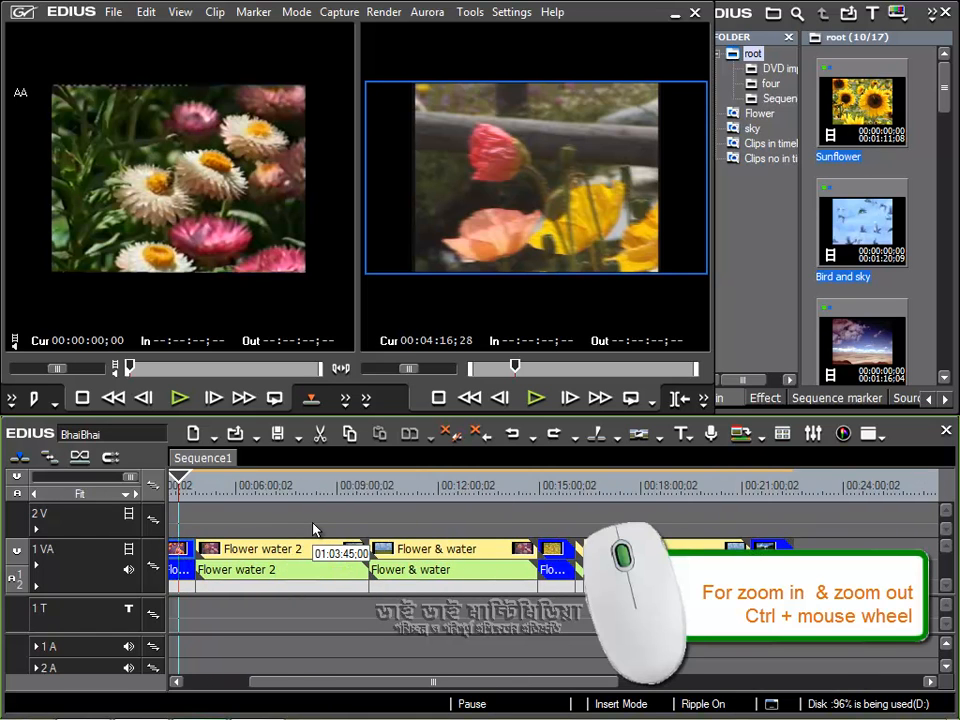
{"action": "scroll", "coordinate": [315, 528], "scroll_direction": "up", "scroll_amount": 3}
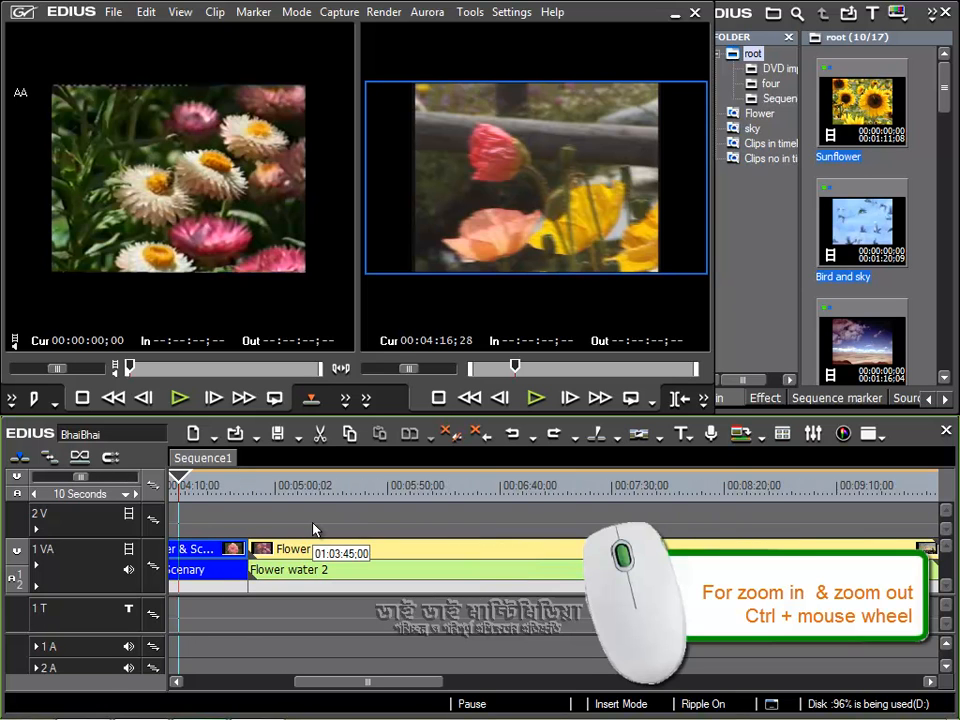
{"action": "scroll", "coordinate": [313, 528], "scroll_direction": "down", "scroll_amount": 1}
{"action": "scroll", "coordinate": [313, 528], "scroll_direction": "up", "scroll_amount": 1}
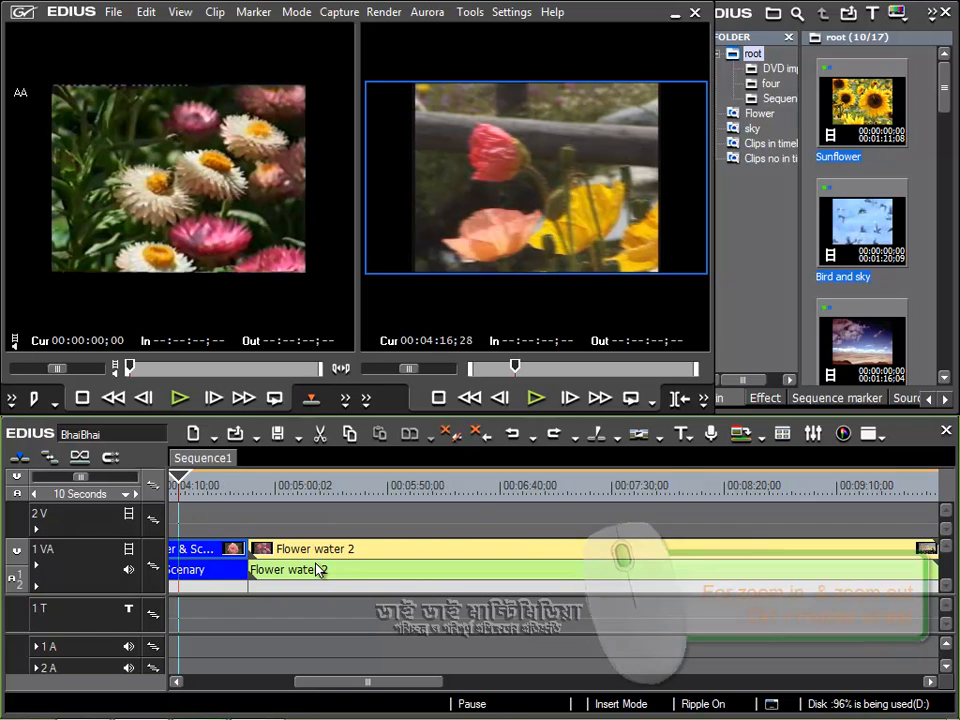
Place the playhead on the Bird and sky clip at about 00:01:32;05 and select that clip.
{"action": "left_click_drag", "start_coordinate": [397, 690], "coordinate": [312, 686]}
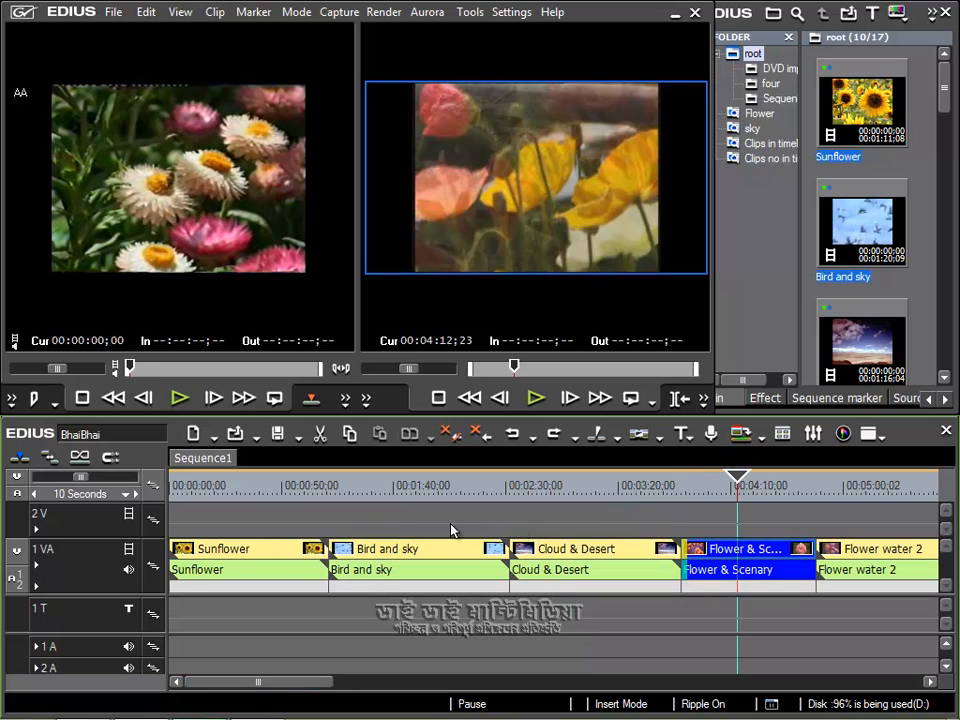
{"action": "left_click", "coordinate": [377, 487]}
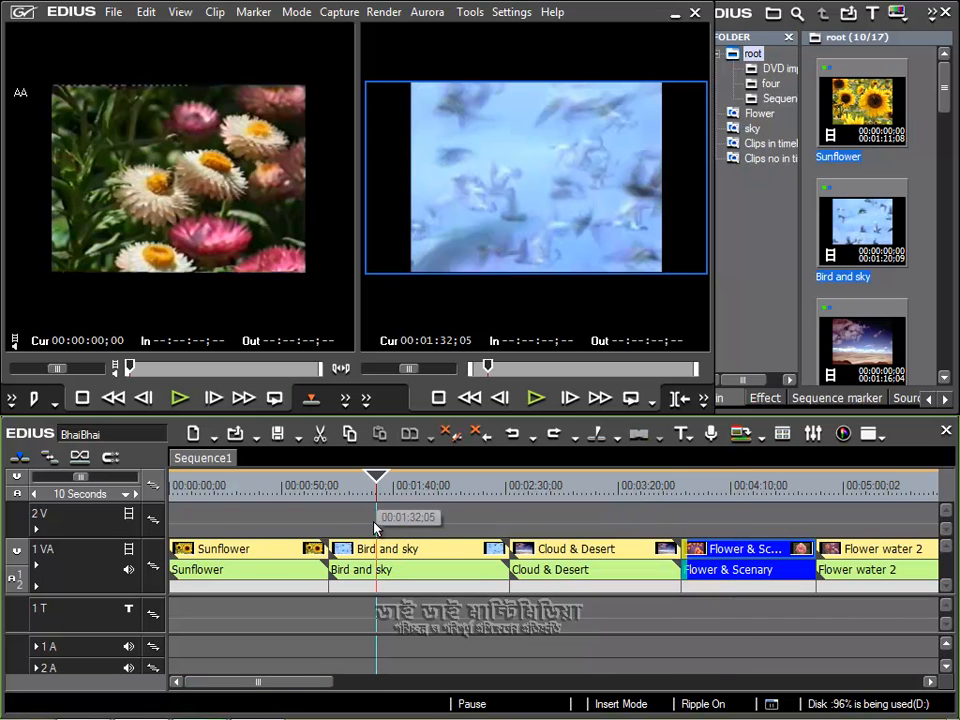
{"action": "left_click", "coordinate": [386, 558]}
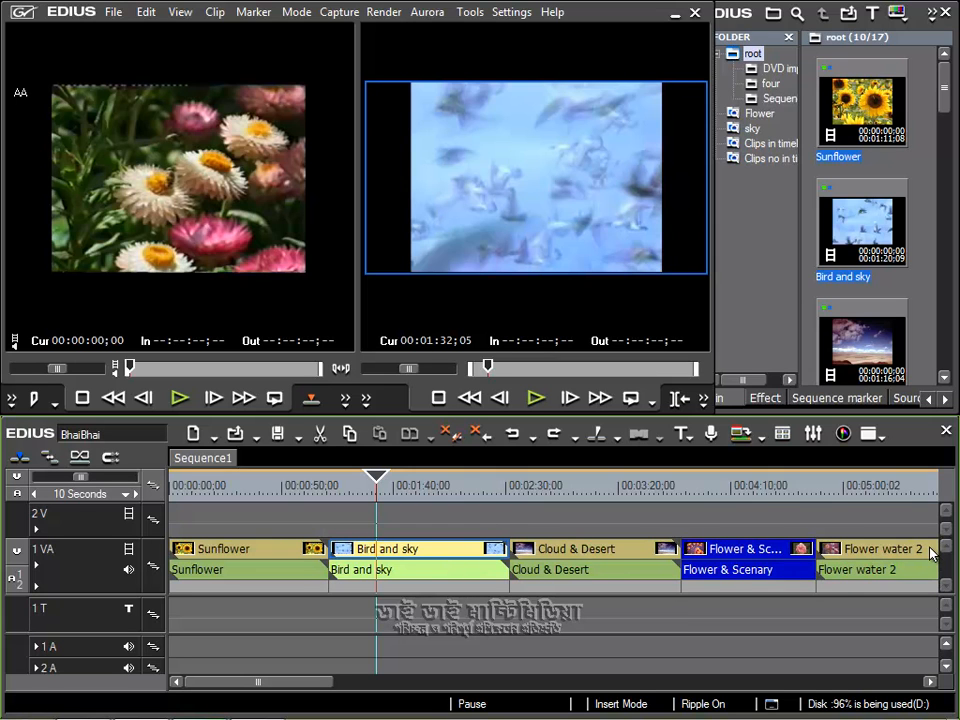
Move the Bird and sky clip further along the 1 VA track, between the Flower Scenary and AA clips.
{"action": "left_click_drag", "start_coordinate": [259, 682], "coordinate": [220, 693]}
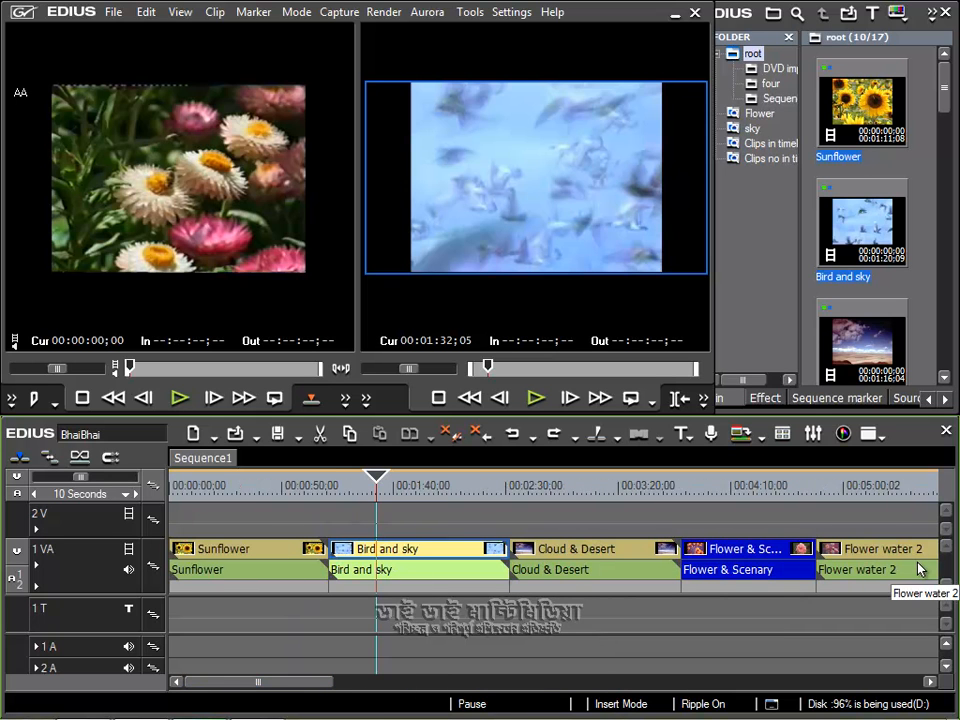
{"action": "left_click", "coordinate": [400, 578]}
{"action": "mouse_move", "coordinate": [399, 578]}
{"action": "left_mouse_down"}
{"action": "mouse_move", "coordinate": [585, 562]}
{"action": "mouse_move", "coordinate": [951, 568]}
{"action": "left_mouse_up"}
{"action": "left_click_drag", "start_coordinate": [950, 568], "coordinate": [745, 580]}
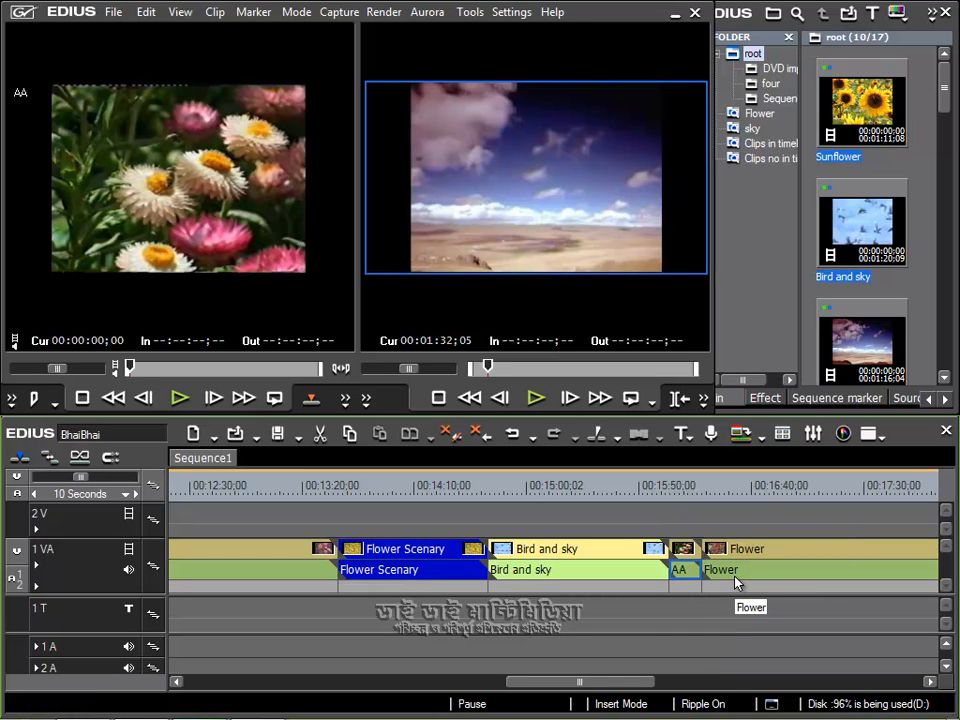